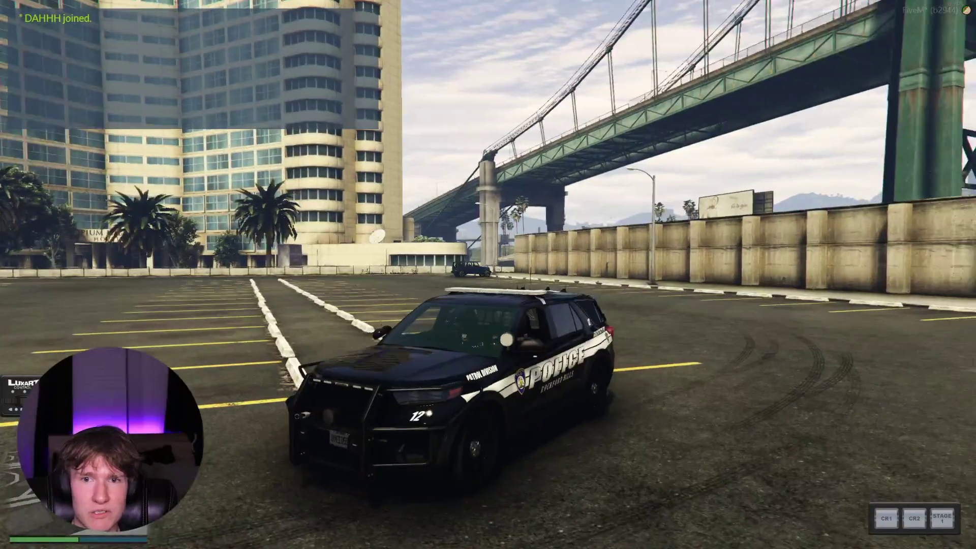
- Switch on the parked police SUV's emergency lights so the roof lightbar glows blue
{"action": "key", "text": "q"}
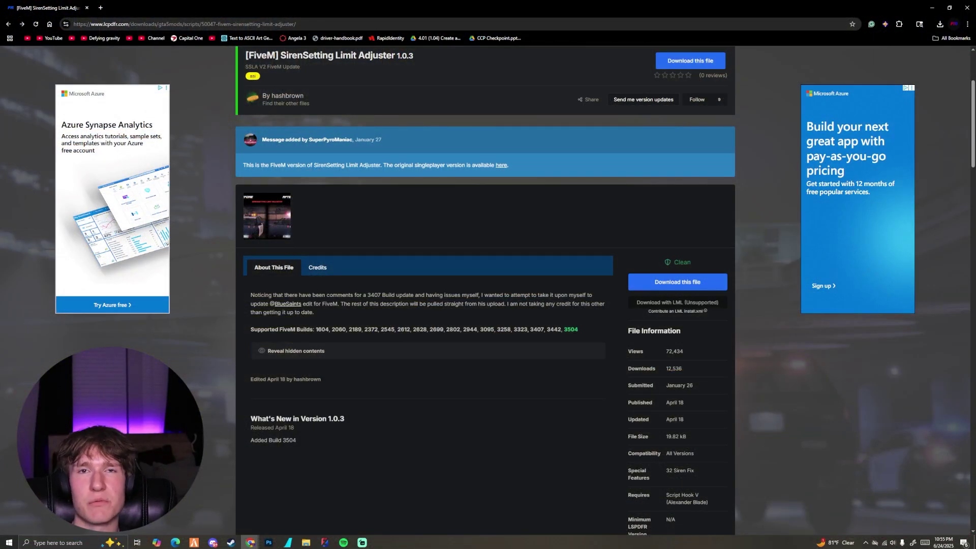
- Show the SirenSetting Limit Adjuster download in its folder and minimize Chrome
{"action": "scroll", "coordinate": [281, 143], "scroll_direction": "up", "scroll_amount": 1}
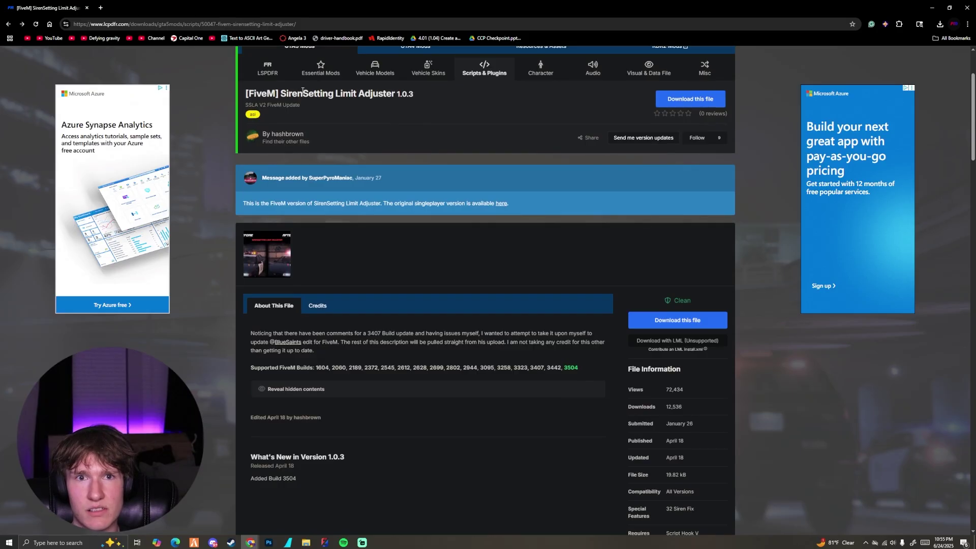
{"action": "left_click_drag", "start_coordinate": [281, 98], "coordinate": [249, 95]}
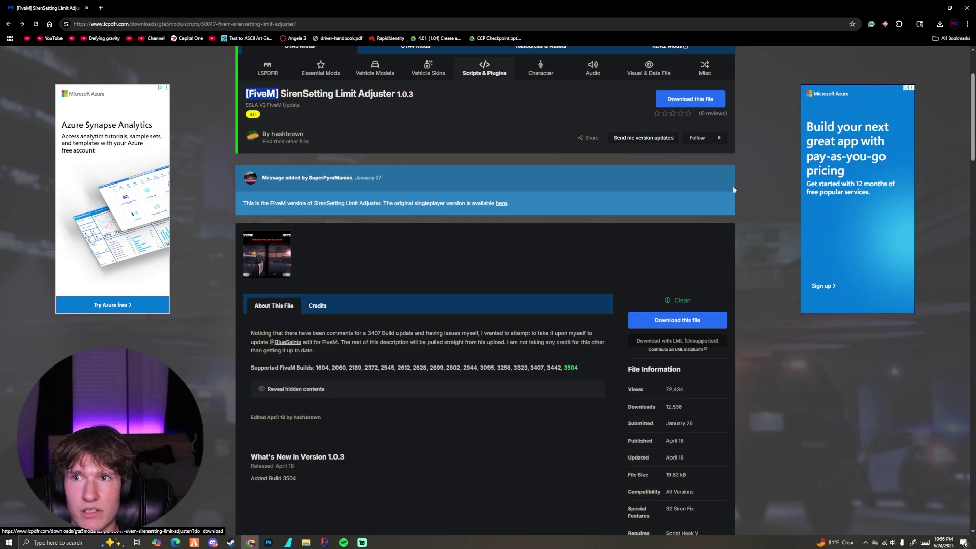
{"action": "left_click", "coordinate": [939, 24]}
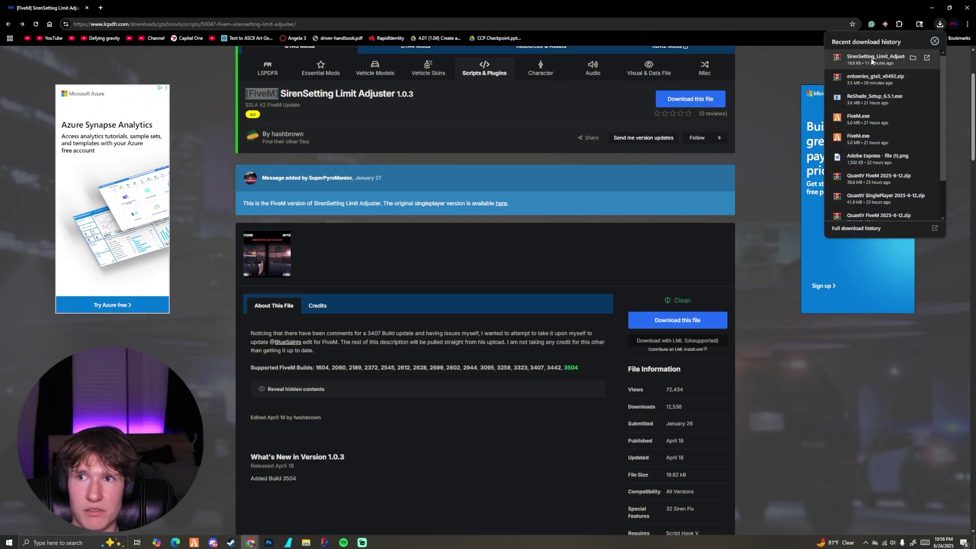
{"action": "left_click", "coordinate": [850, 65]}
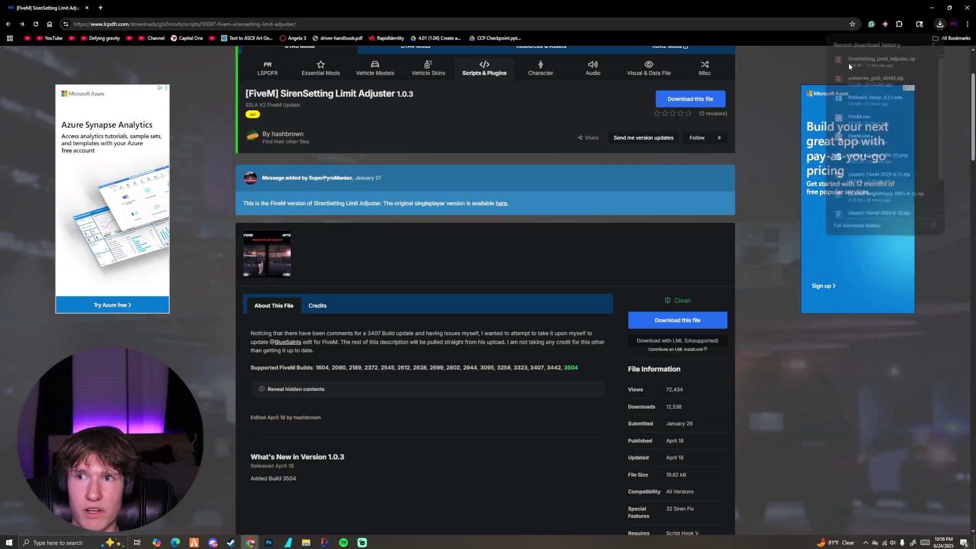
{"action": "key", "text": "super+d"}
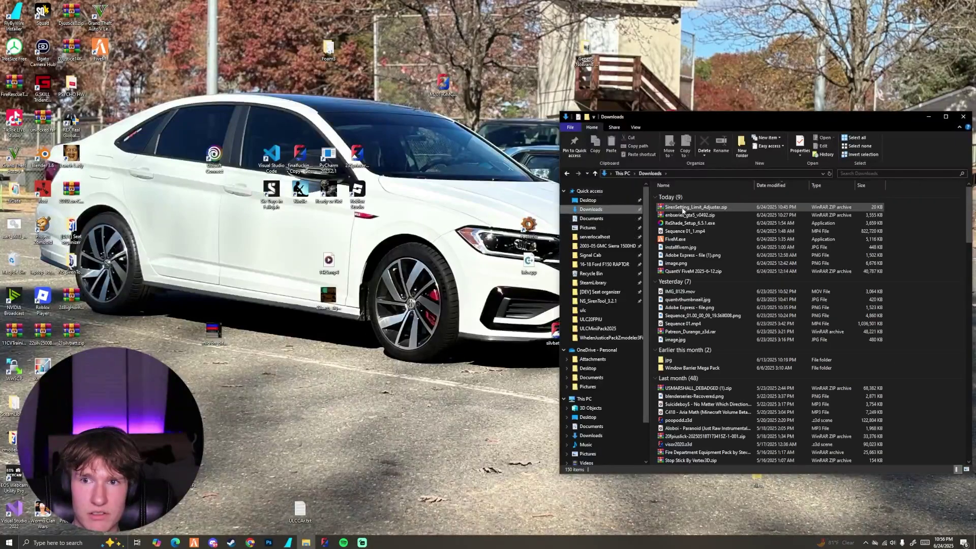
- Open SirenSetting_Limit_Adjuster.zip in WinRAR, close Explorer and dismiss the license reminder
{"action": "double_click", "coordinate": [683, 210]}
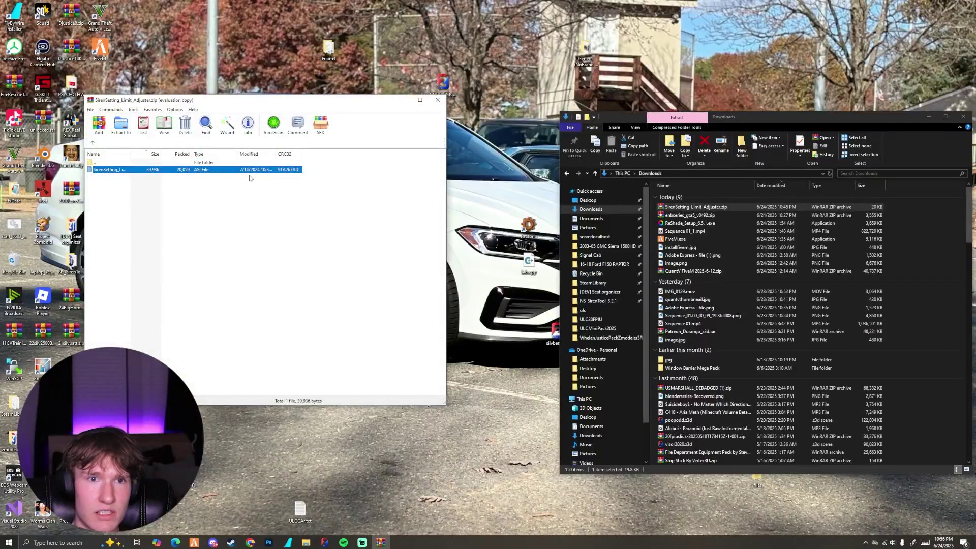
{"action": "left_click", "coordinate": [963, 117]}
{"action": "left_click", "coordinate": [305, 255]}
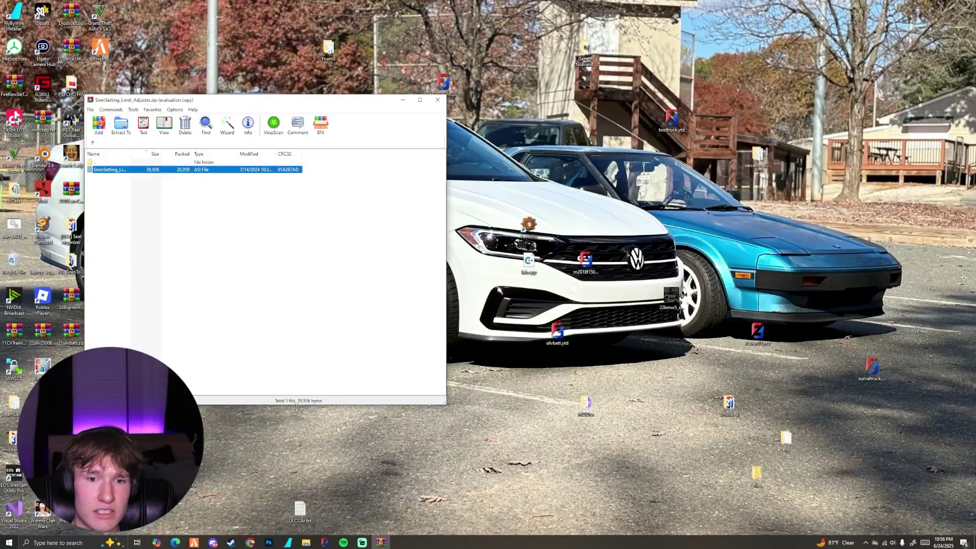
{"action": "left_click", "coordinate": [59, 543]}
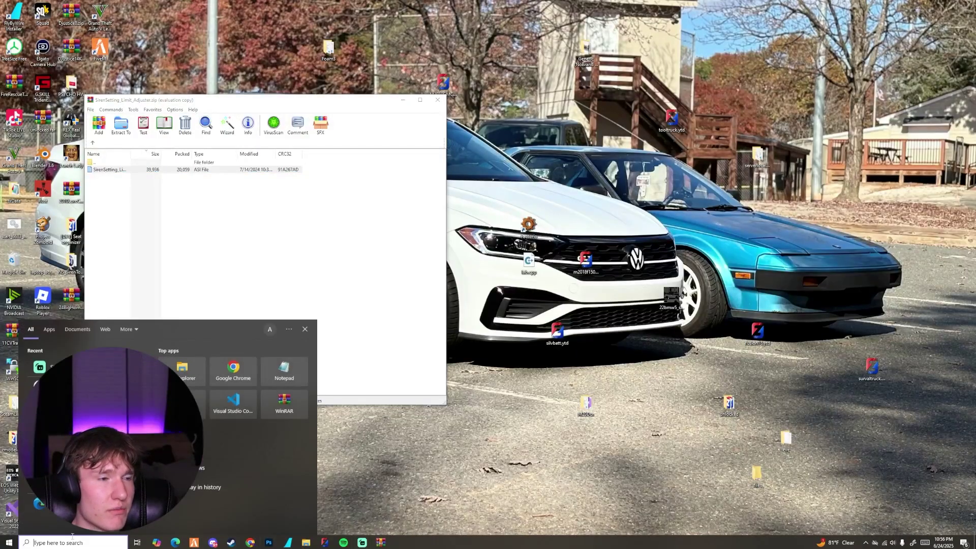
{"action": "key", "text": "Escape"}
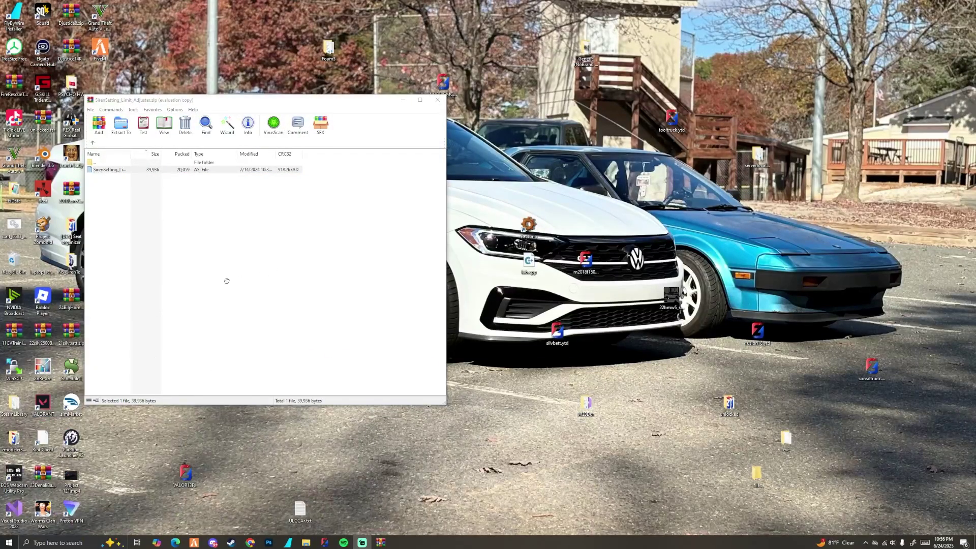
- Search Windows for 'fivem' and open the file location of FiveM.exe
{"action": "left_click", "coordinate": [77, 543]}
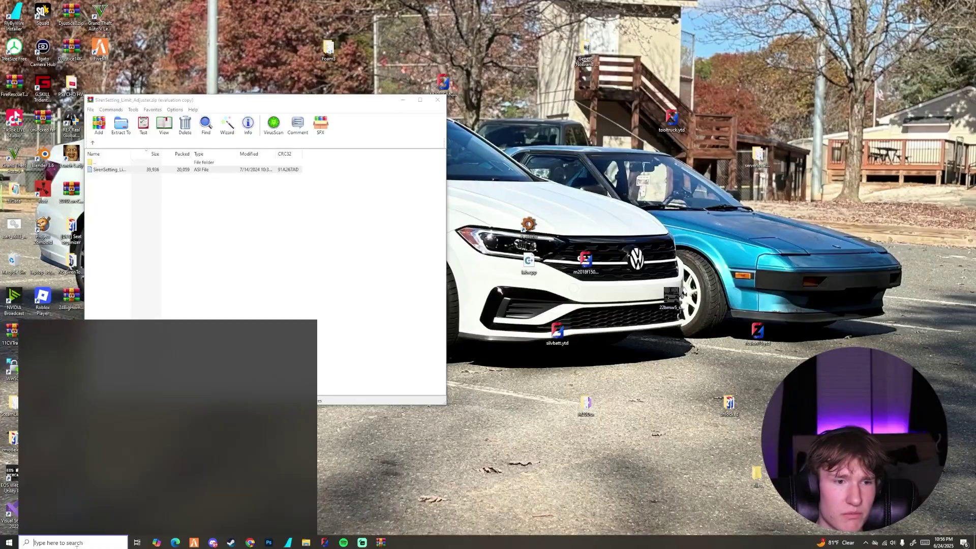
{"action": "type", "text": "fivem"}
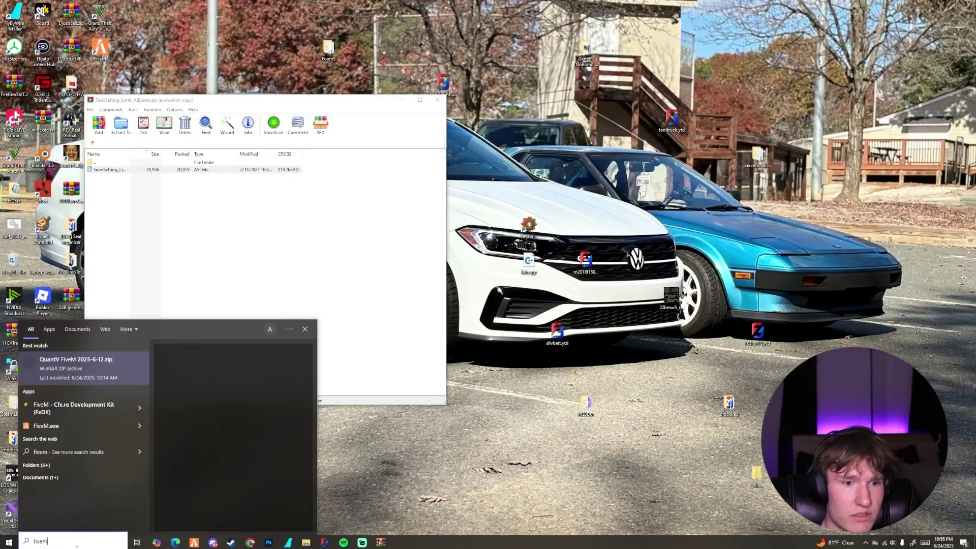
{"action": "right_click", "coordinate": [62, 398]}
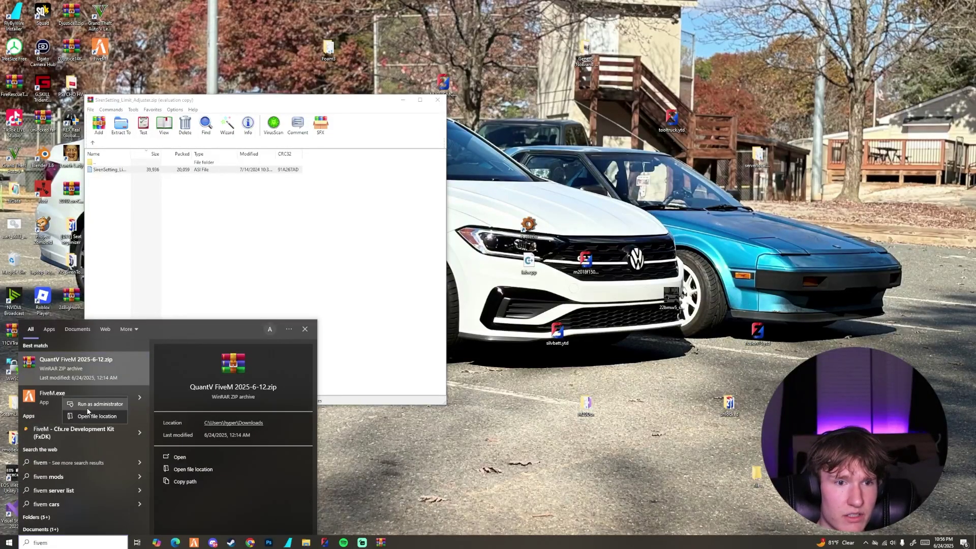
{"action": "left_click", "coordinate": [76, 414]}
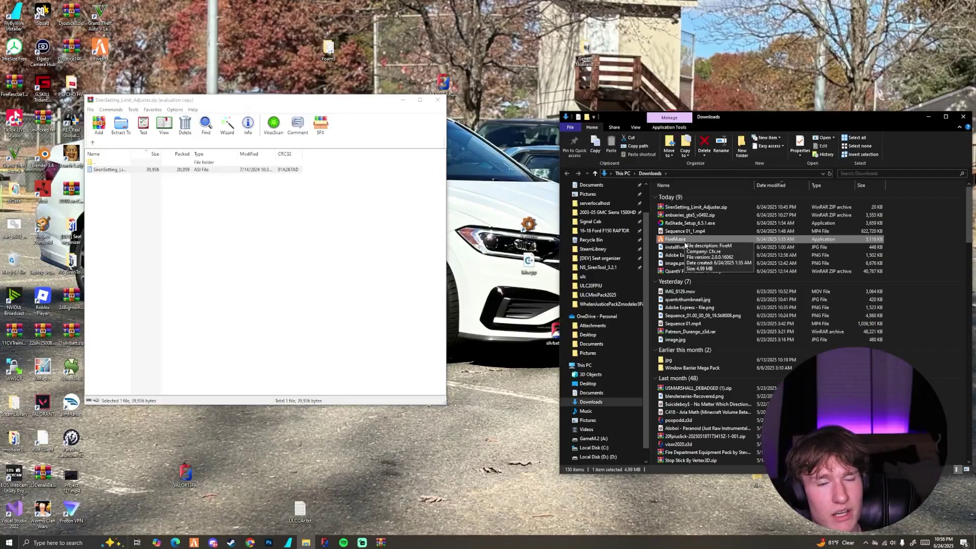
- Browse from C: through Users, AppData and Local into the FiveM install folder
{"action": "left_click", "coordinate": [598, 448]}
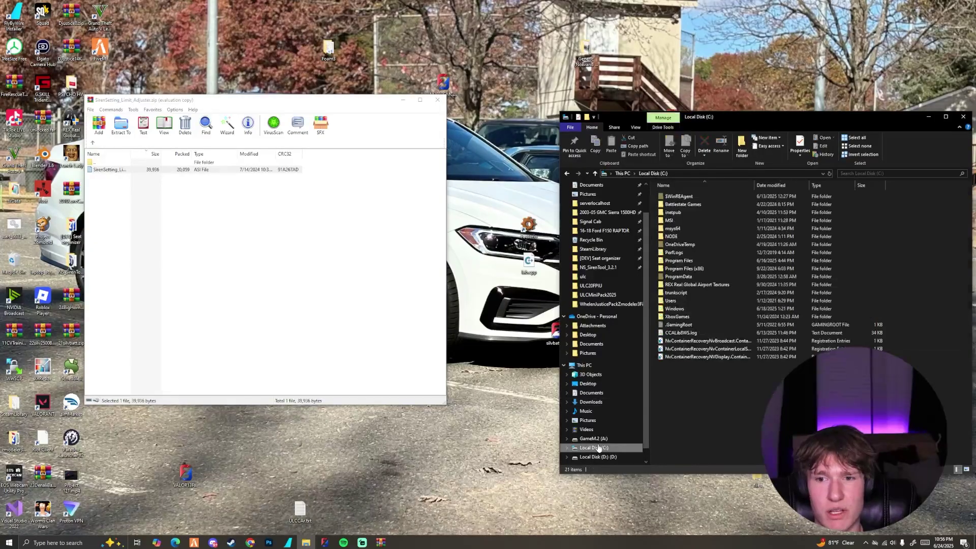
{"action": "double_click", "coordinate": [671, 300]}
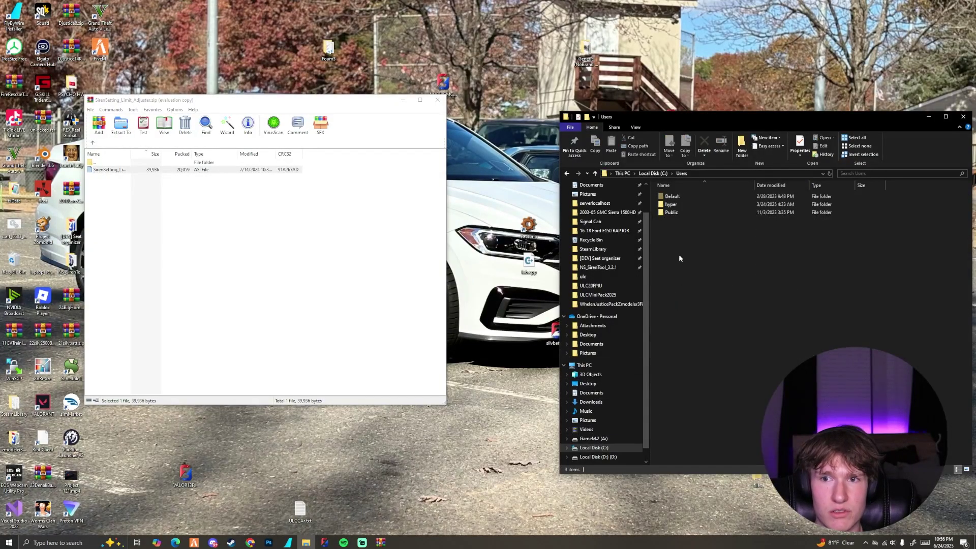
{"action": "double_click", "coordinate": [676, 206]}
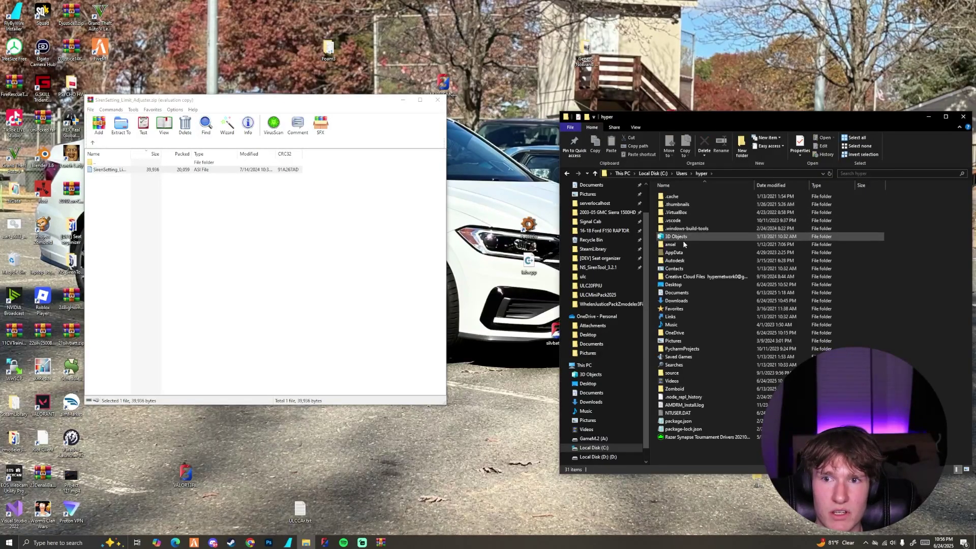
{"action": "double_click", "coordinate": [681, 254]}
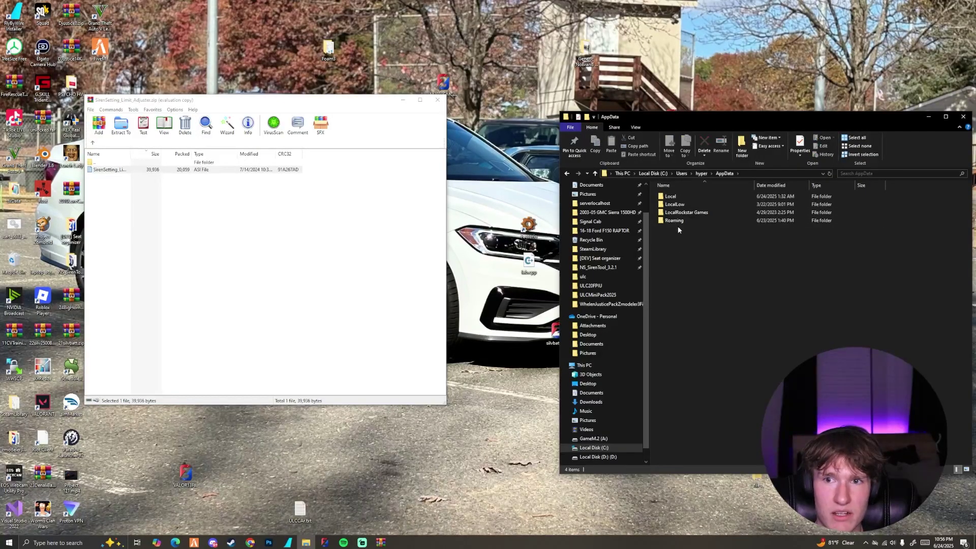
{"action": "double_click", "coordinate": [677, 197]}
{"action": "scroll", "coordinate": [701, 304], "scroll_direction": "down", "scroll_amount": 9}
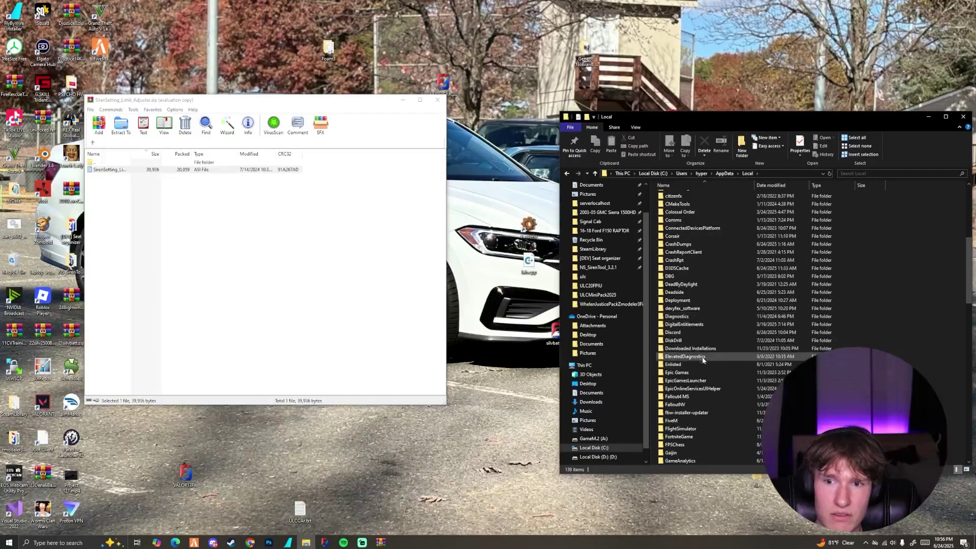
{"action": "double_click", "coordinate": [673, 420]}
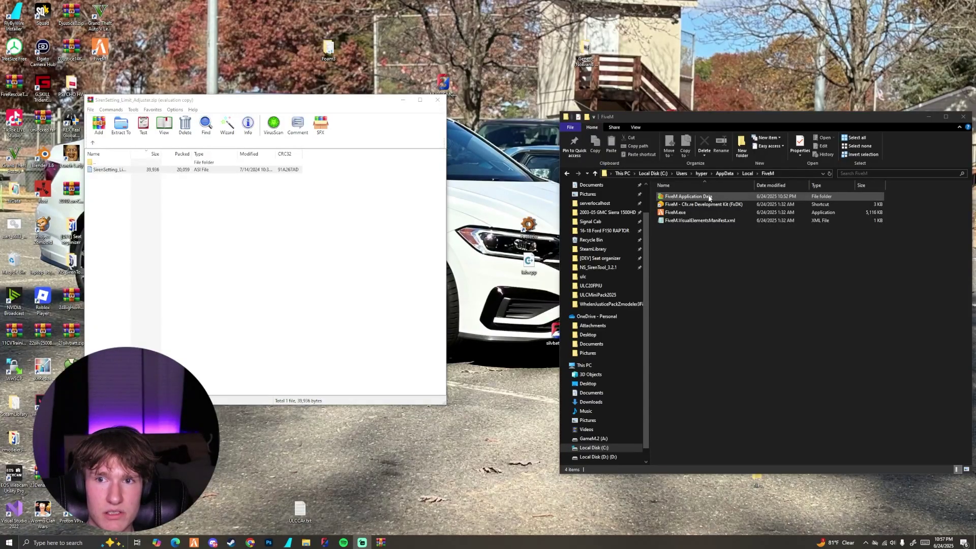
{"action": "double_click", "coordinate": [710, 197]}
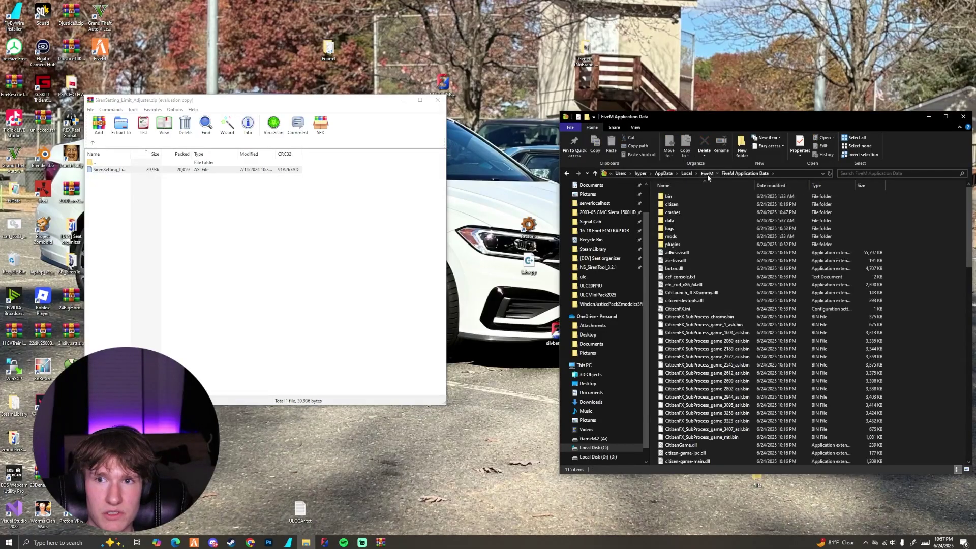
{"action": "left_click", "coordinate": [707, 174]}
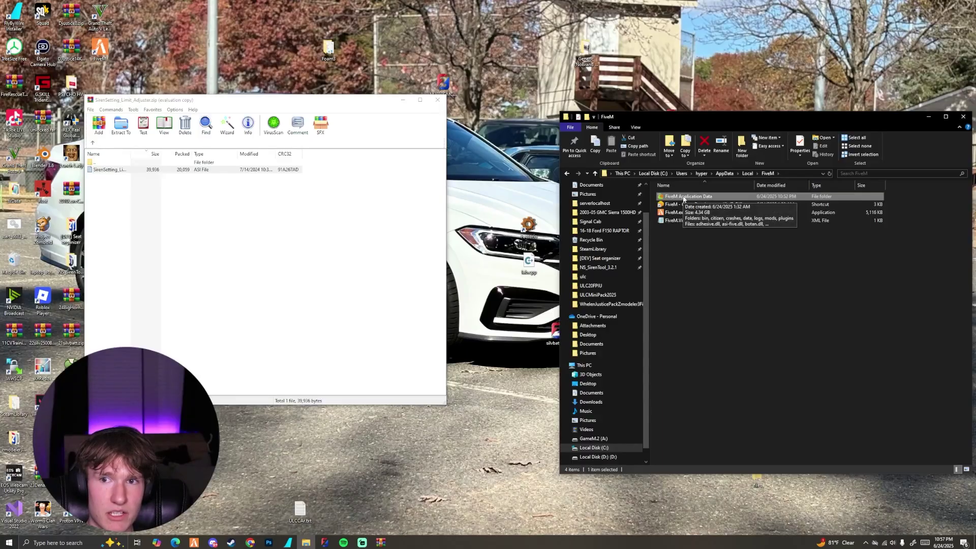
- Enter FiveM Application Data and close the New item menu without creating anything
{"action": "double_click", "coordinate": [684, 198]}
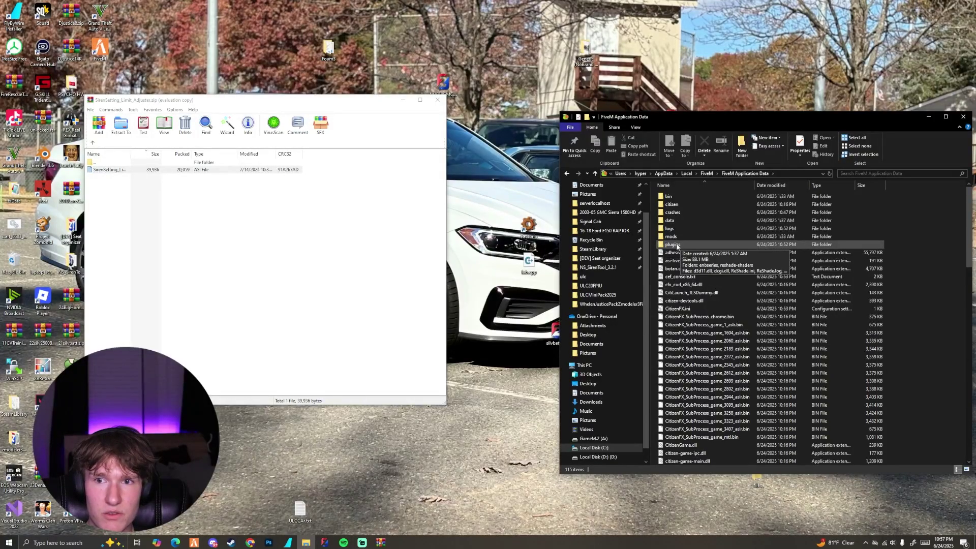
{"action": "right_click", "coordinate": [932, 276]}
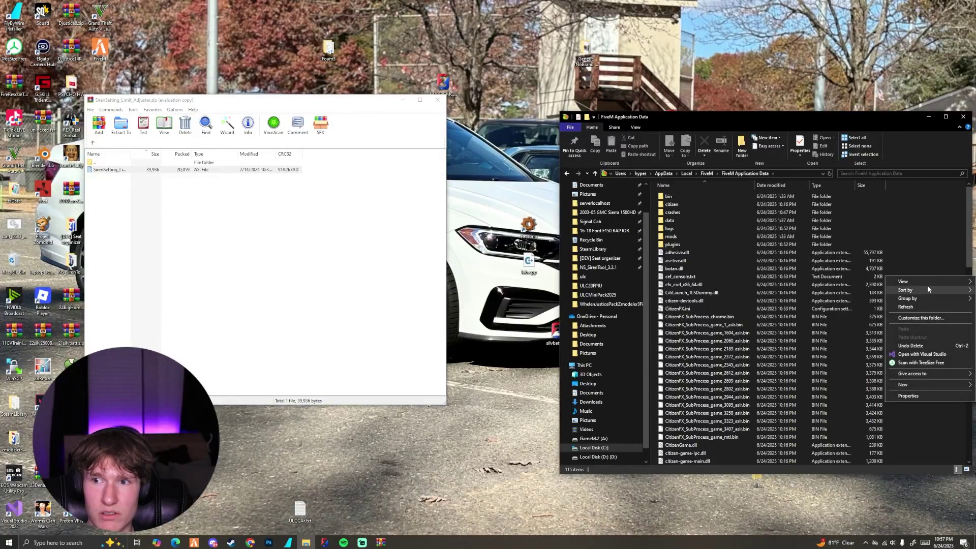
{"action": "mouse_move", "coordinate": [909, 386]}
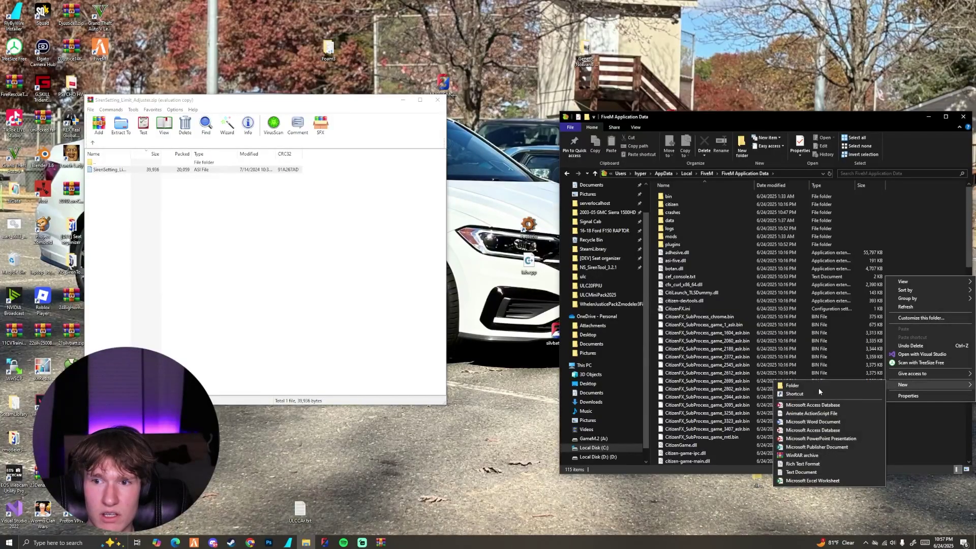
{"action": "left_click", "coordinate": [698, 253]}
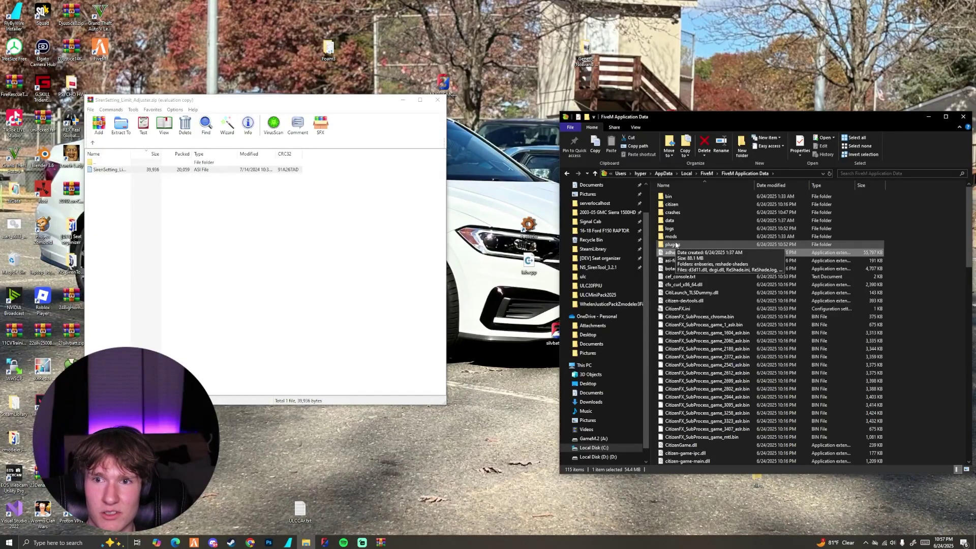
- Copy SirenSetting_Limit_Adjuster.asi from WinRAR into the plugins folder, then close WinRAR
{"action": "double_click", "coordinate": [675, 245]}
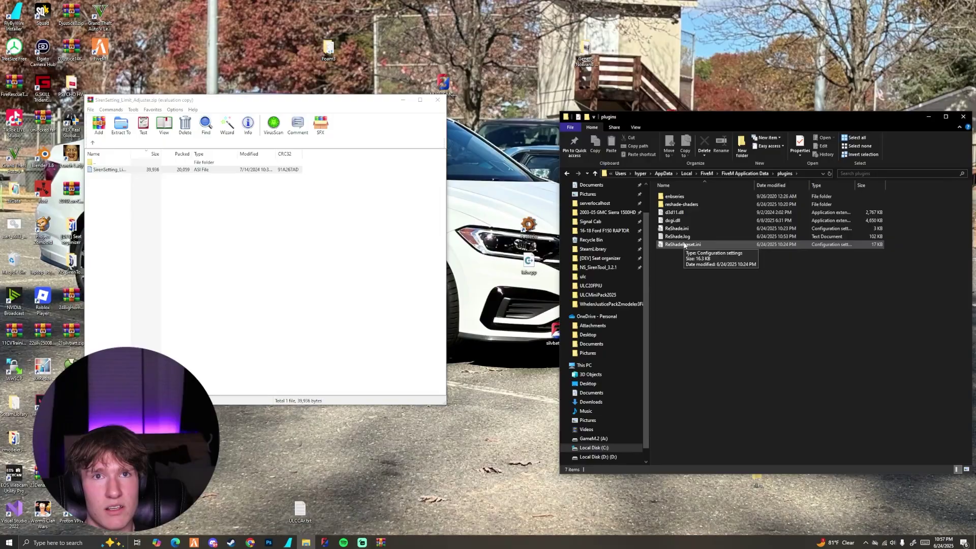
{"action": "left_click", "coordinate": [103, 171]}
{"action": "left_click_drag", "start_coordinate": [103, 171], "coordinate": [704, 299]}
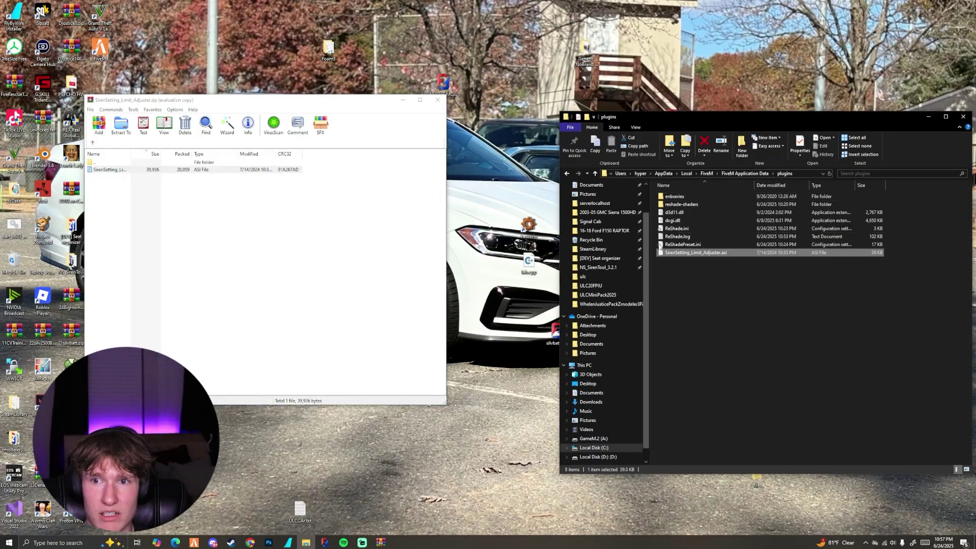
{"action": "left_click", "coordinate": [437, 100]}
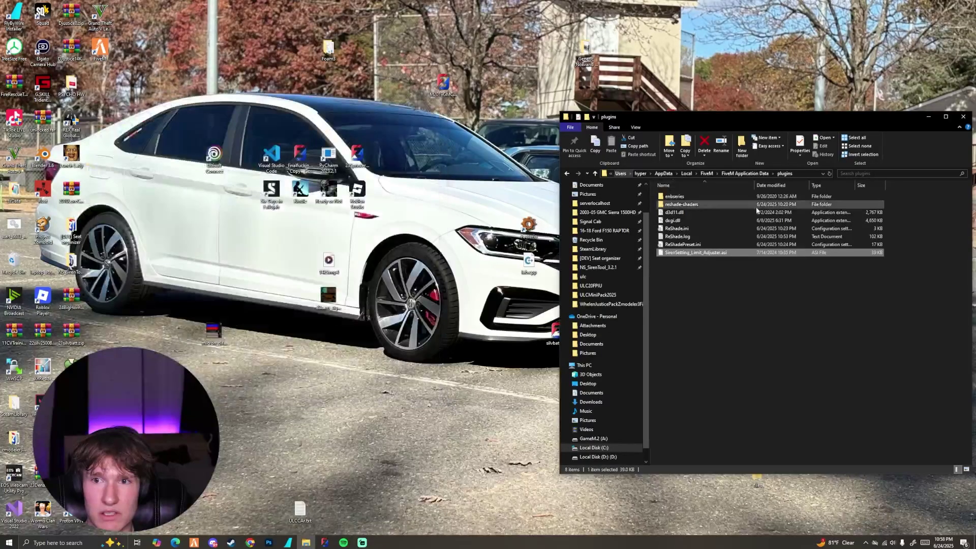